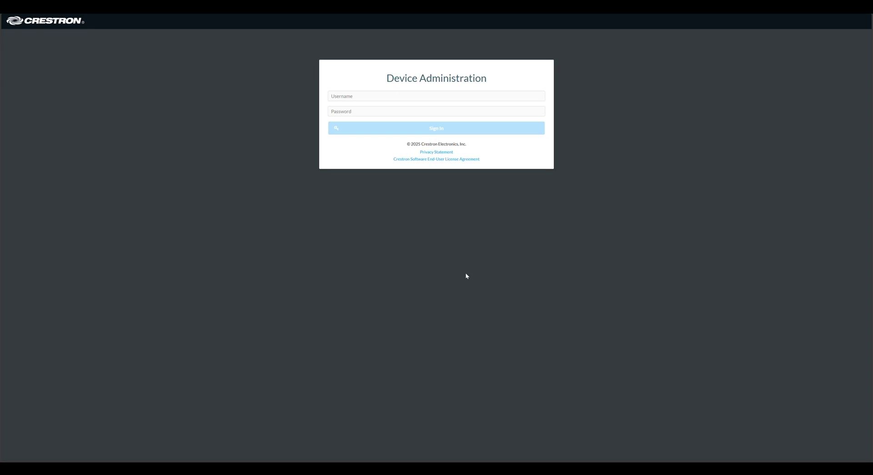
# Sign in to the DM-NAX-8ZSA Device Administration with the admin username and password
pyautogui.click(354, 98)
pyautogui.write('crestron')
pyautogui.press('Tab')
pyautogui.write('crestron')
pyautogui.press('Return')
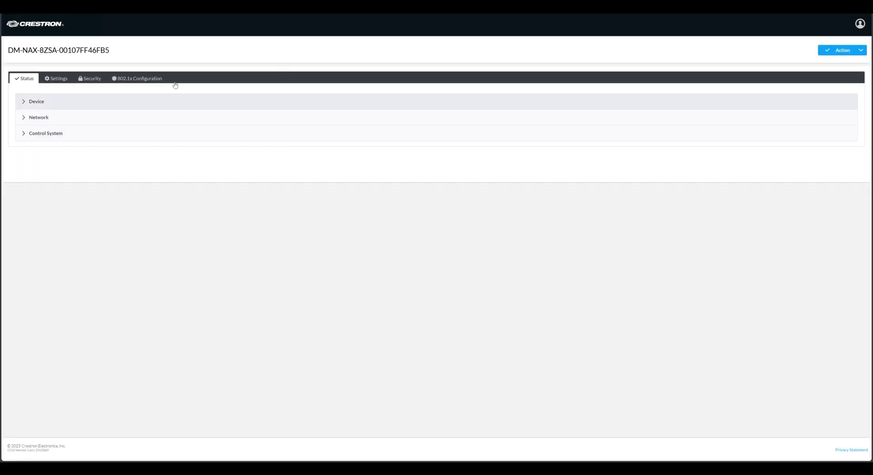
# Under Settings > Zones, open Edit Zone for Saros SMT6T and expand its Output settings
pyautogui.click(56, 77)
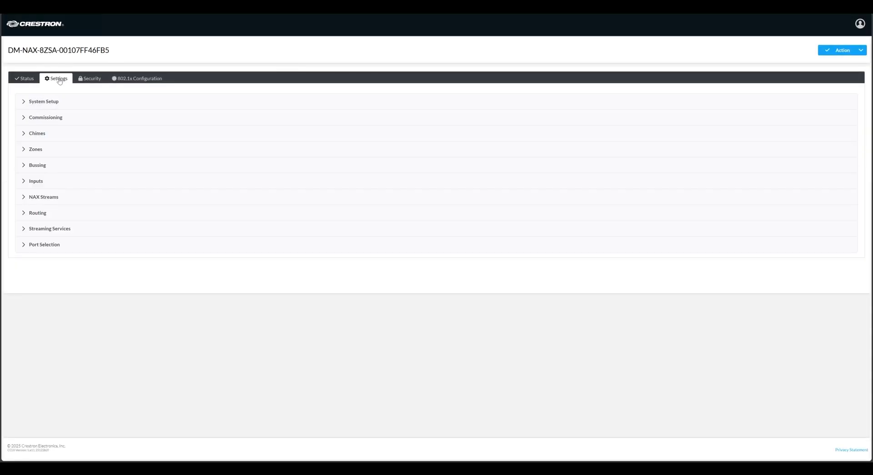
pyautogui.click(48, 146)
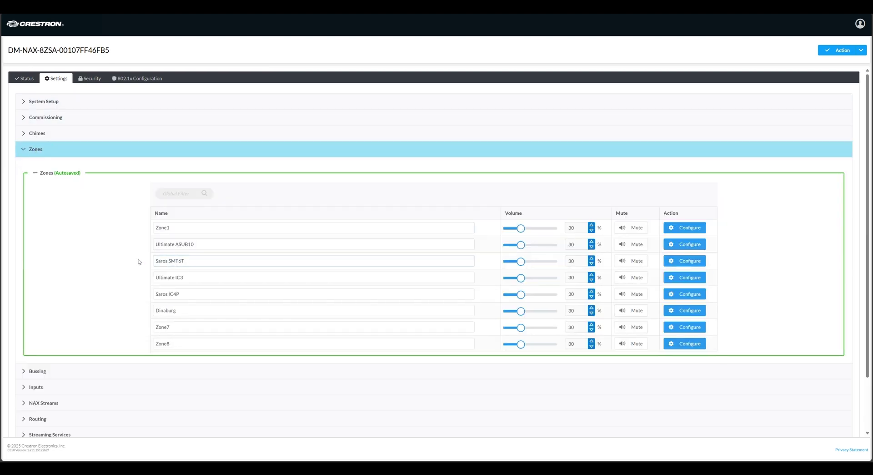
pyautogui.click(691, 262)
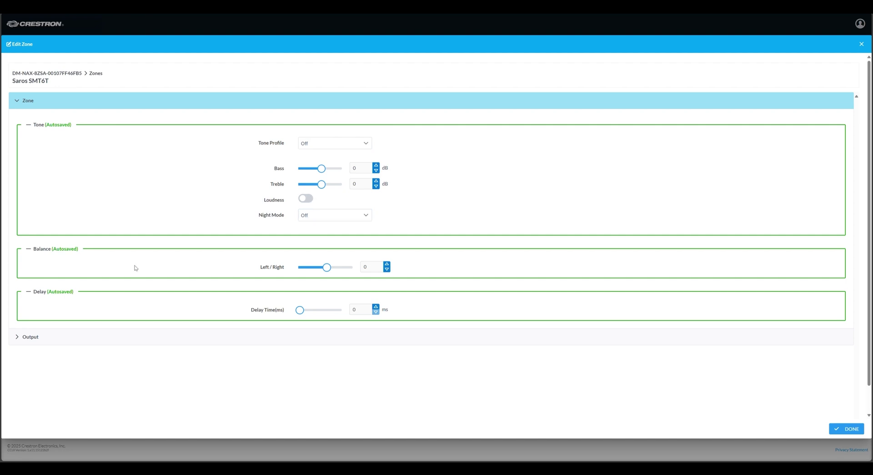
pyautogui.click(30, 337)
# Filter the speaker profiles for 'sMT' and apply the Saros SMT6T profile at 150 watts
pyautogui.scroll(-6, 494, 203)
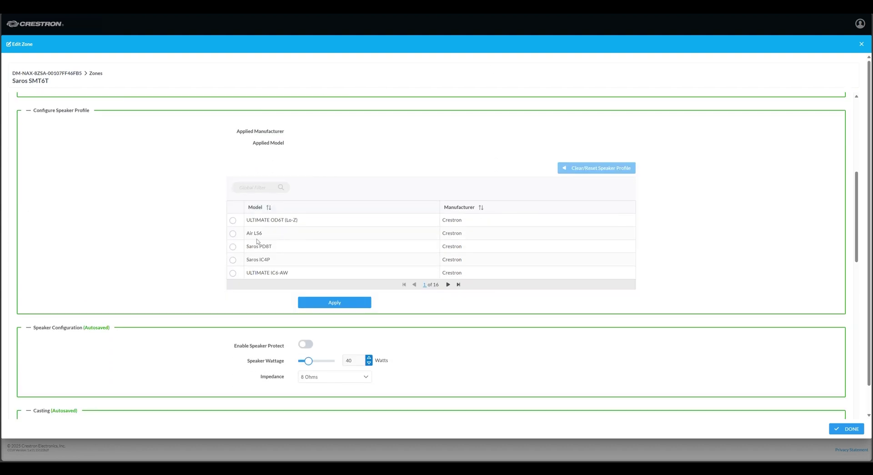
pyautogui.write('sMT')
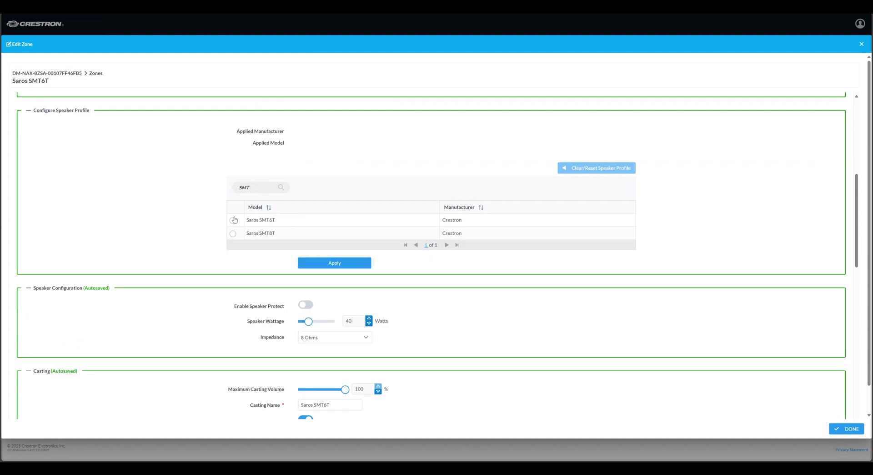
pyautogui.click(233, 221)
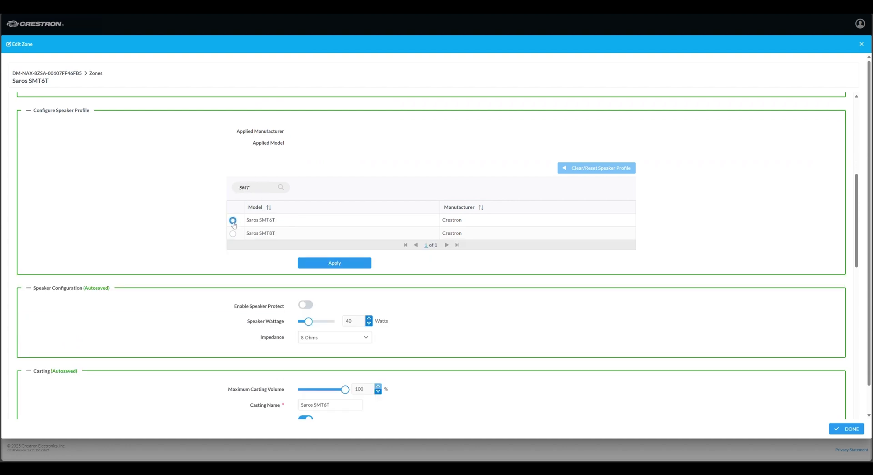
pyautogui.click(326, 264)
# Switch Enable Speaker Protect off for the zone
pyautogui.scroll(-3, 345, 182)
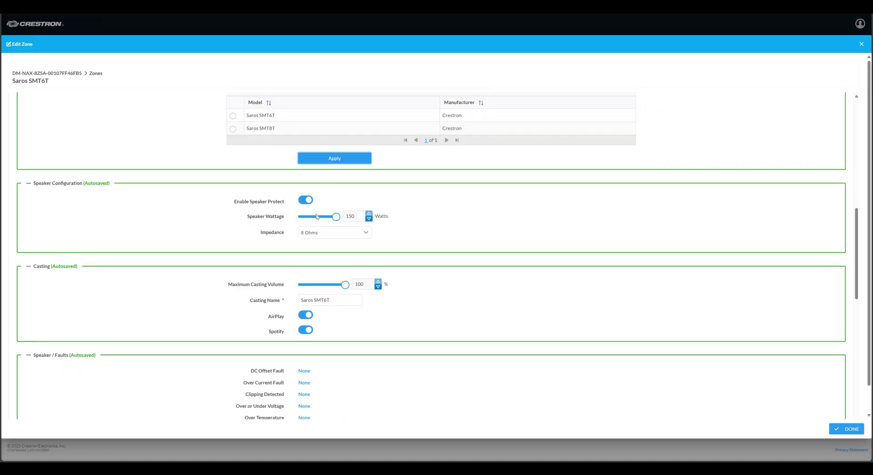
pyautogui.click(304, 201)
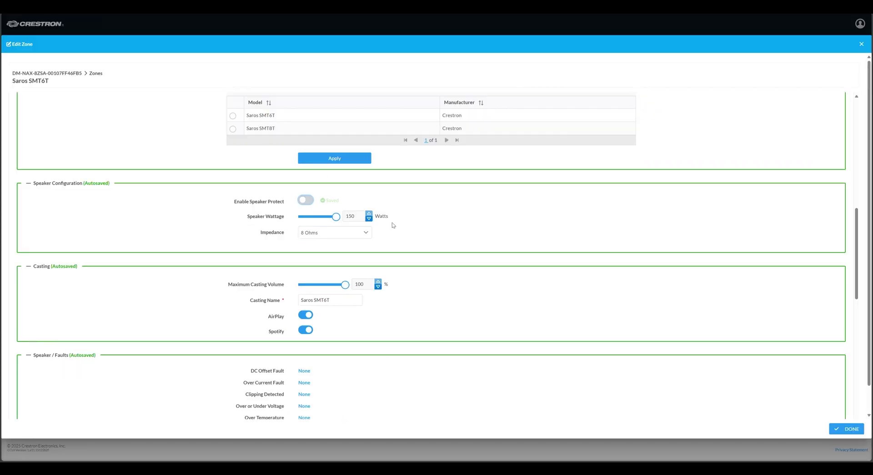
pyautogui.scroll(-2, 392, 222)
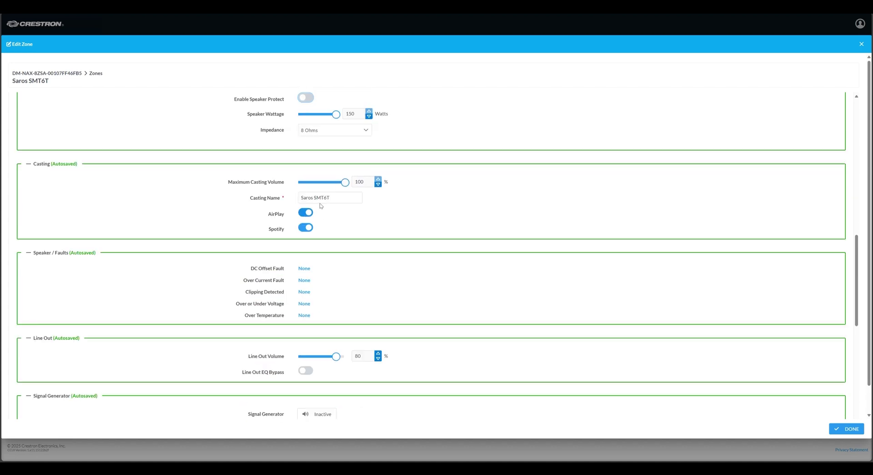
# Reset all ten Equalizer Settings bands to 0 dB gain and 0.33 bandwidth
pyautogui.scroll(-1, 463, 188)
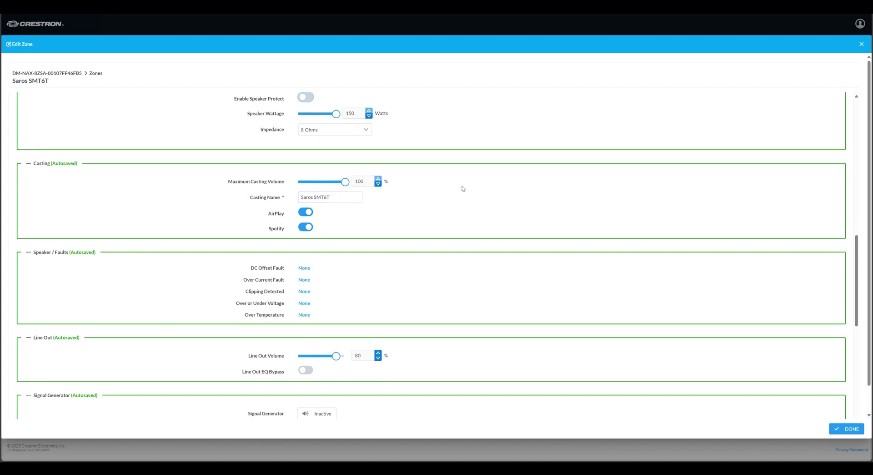
pyautogui.scroll(-2, 463, 188)
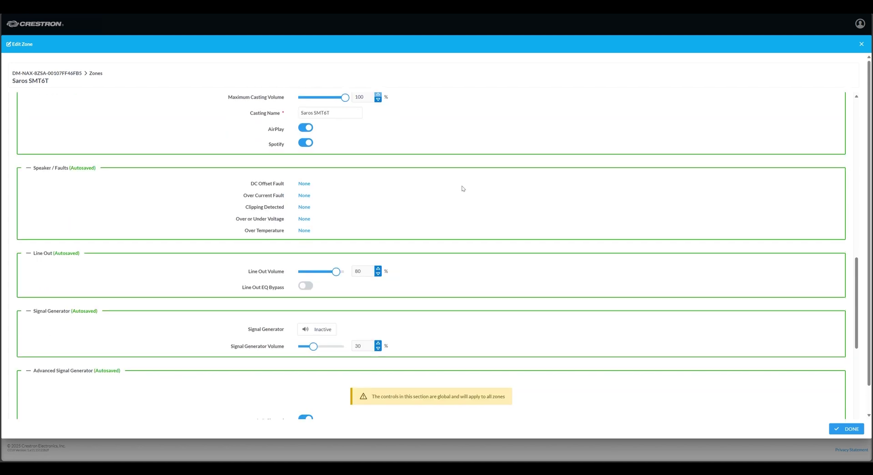
pyautogui.scroll(-3, 378, 188)
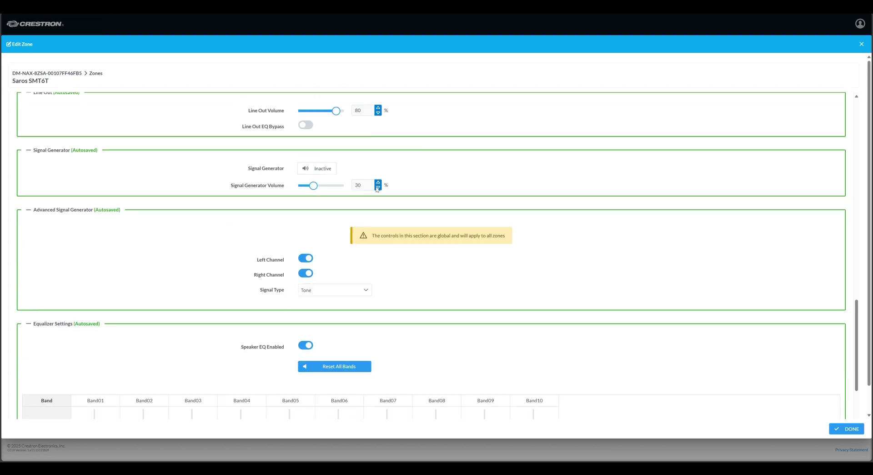
pyautogui.scroll(-3, 377, 189)
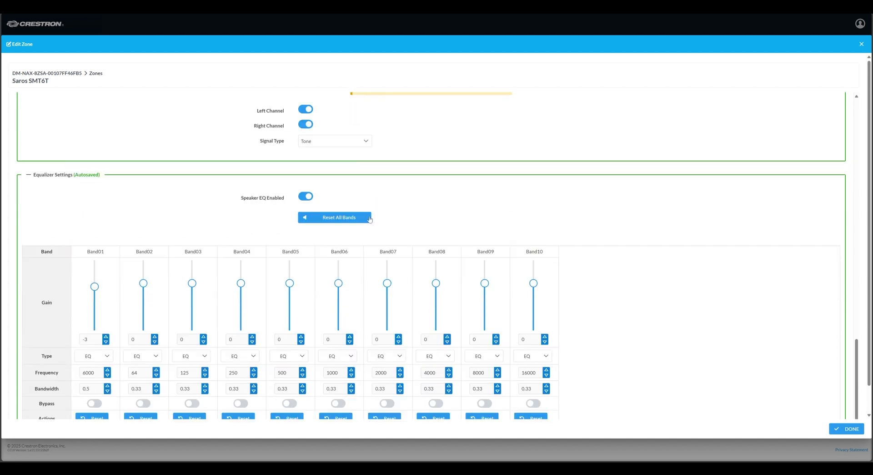
pyautogui.click(336, 220)
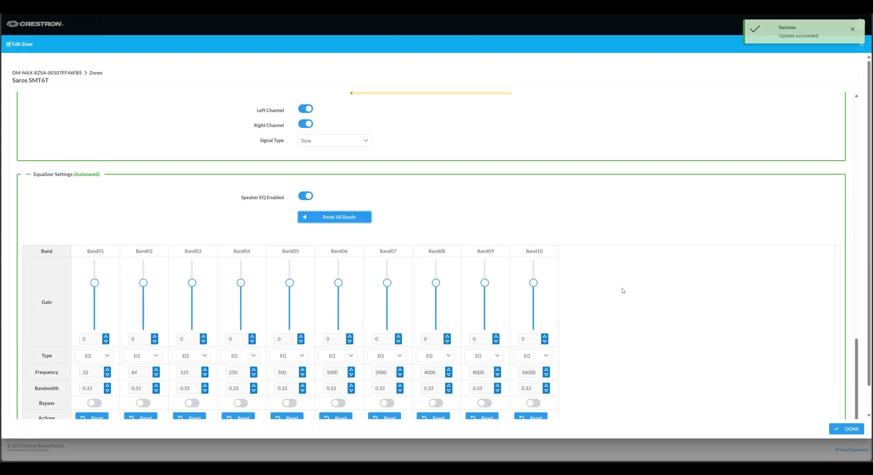
pyautogui.scroll(-1, 623, 290)
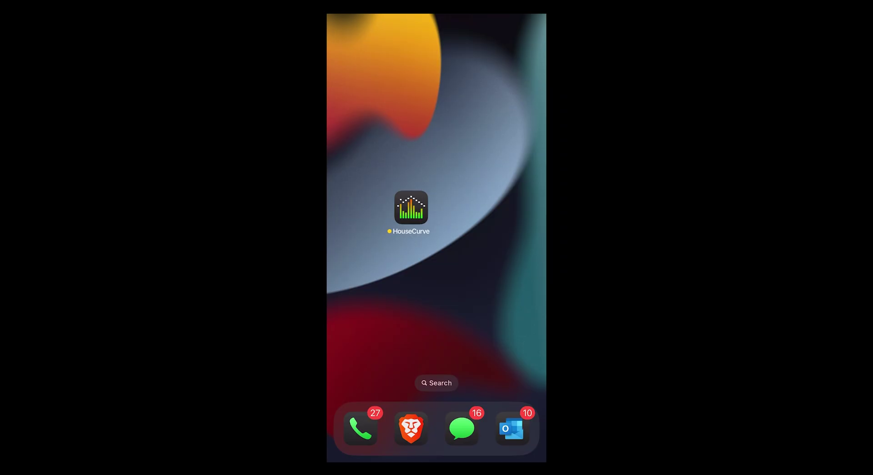
# Launch HouseCurve and route its AirPlay output to the Saros SMT6T speaker
pyautogui.click(411, 208)
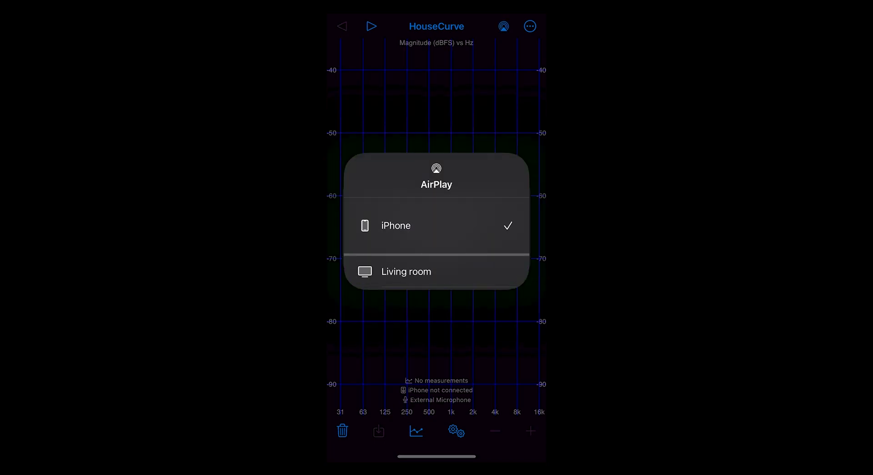
pyautogui.click(411, 258)
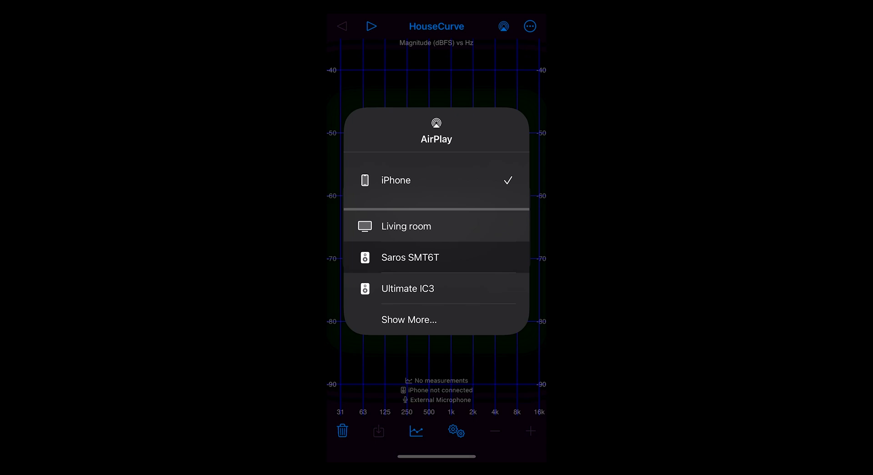
pyautogui.click(410, 257)
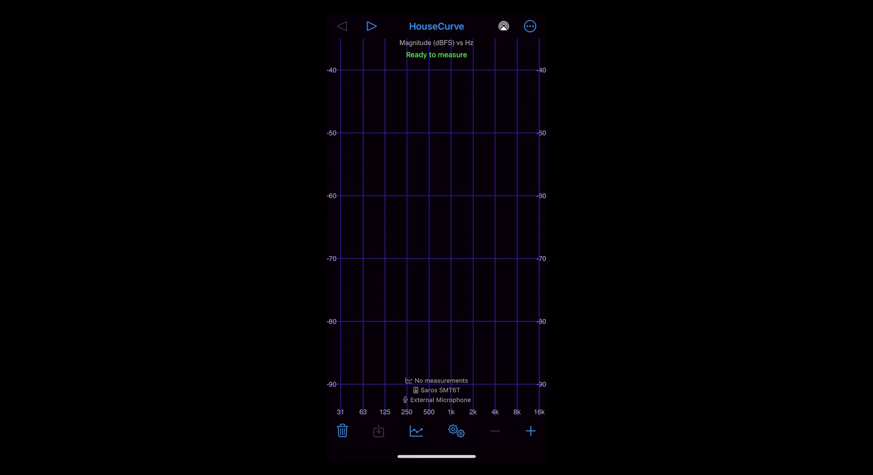
# Measure the Saros SMT6T zone's frequency response and save it as 'SMT6T 8-22'
pyautogui.click(531, 430)
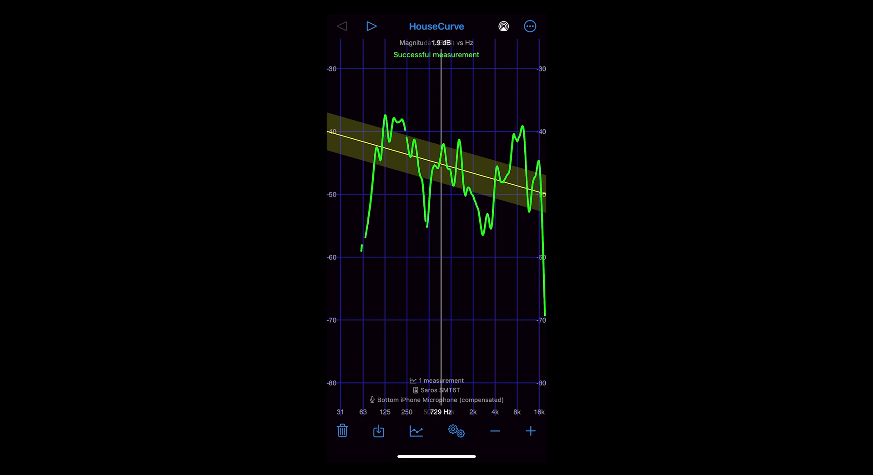
pyautogui.click(379, 430)
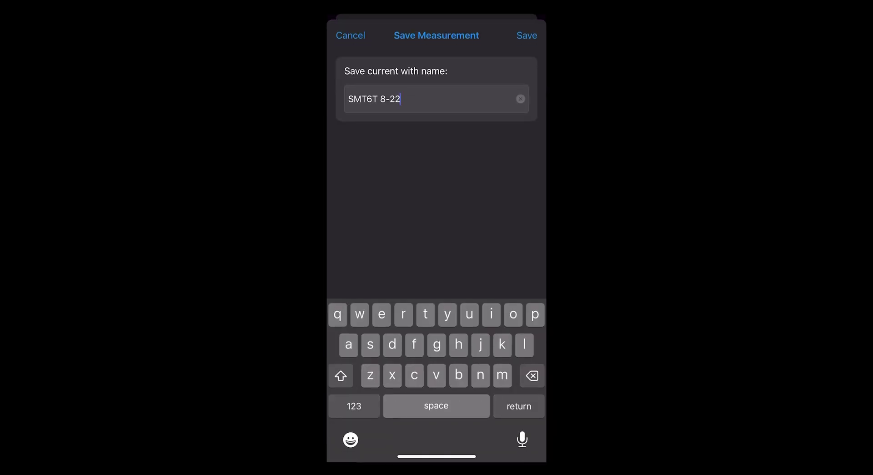
pyautogui.click(354, 406)
pyautogui.click(354, 405)
pyautogui.write('A')
pyautogui.press('Return')
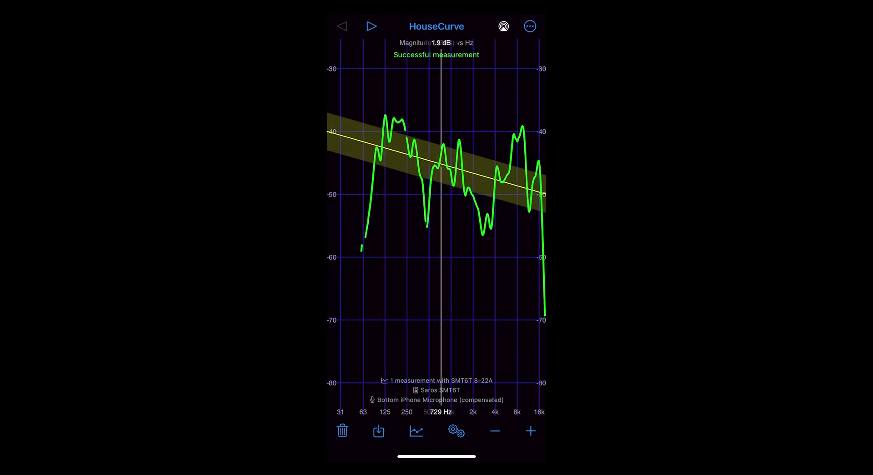
pyautogui.click(456, 430)
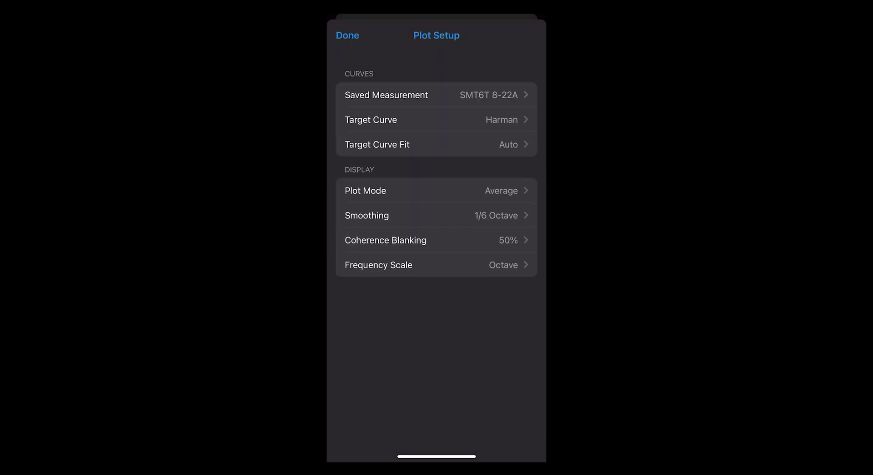
pyautogui.click(371, 119)
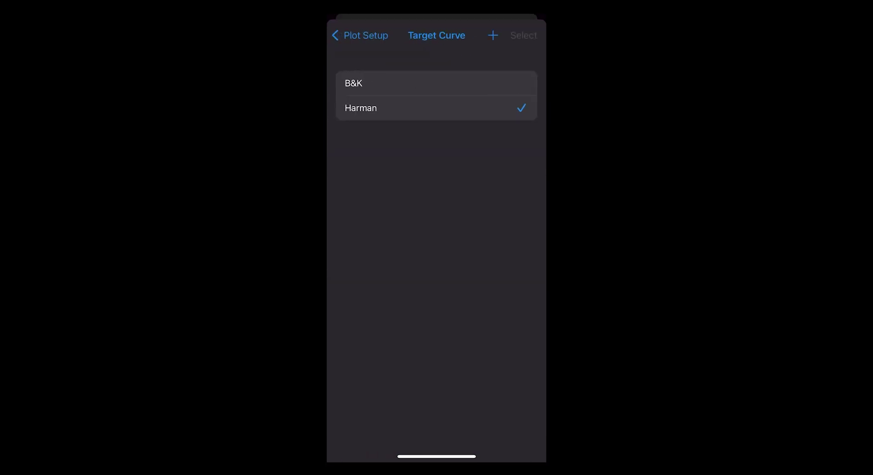
pyautogui.click(361, 35)
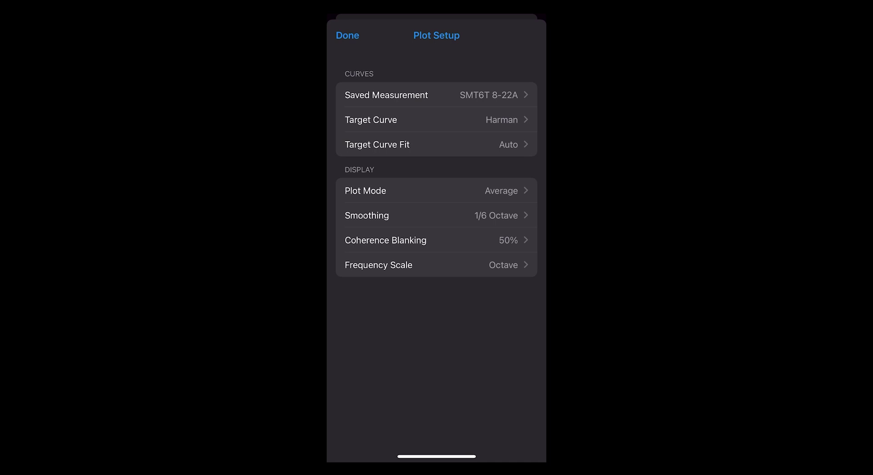
pyautogui.click(347, 35)
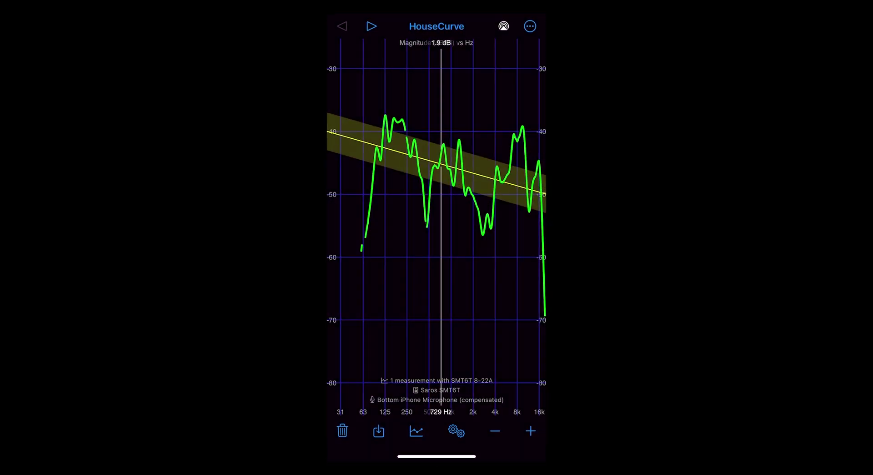
pyautogui.click(530, 26)
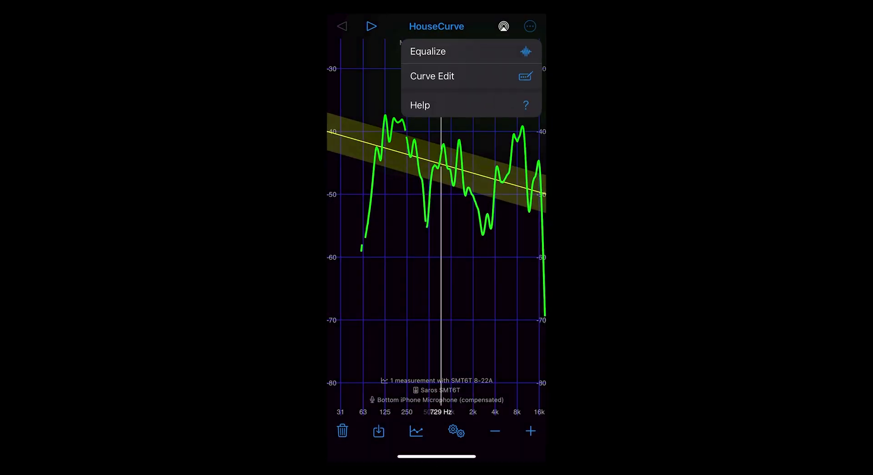
# Generate the Equalize correction, review Equalize Setup, and open Filter Export for Crestron DM NAX
pyautogui.click(428, 50)
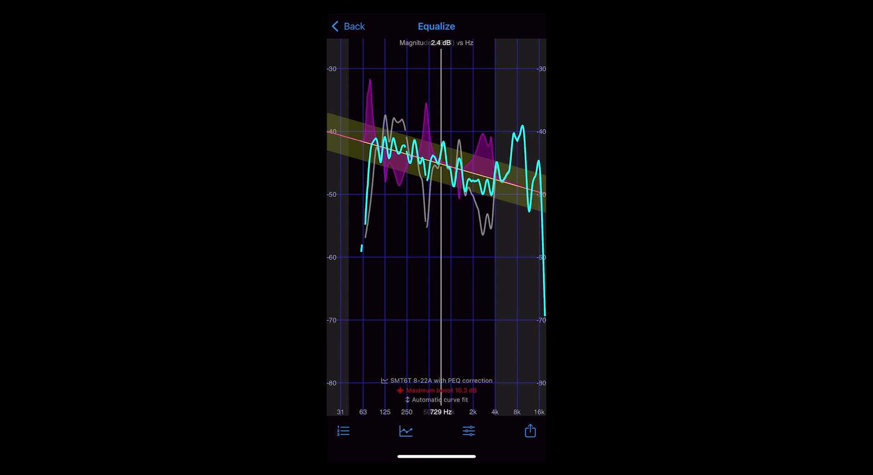
pyautogui.moveTo(441, 227); pyautogui.dragTo(428, 228)
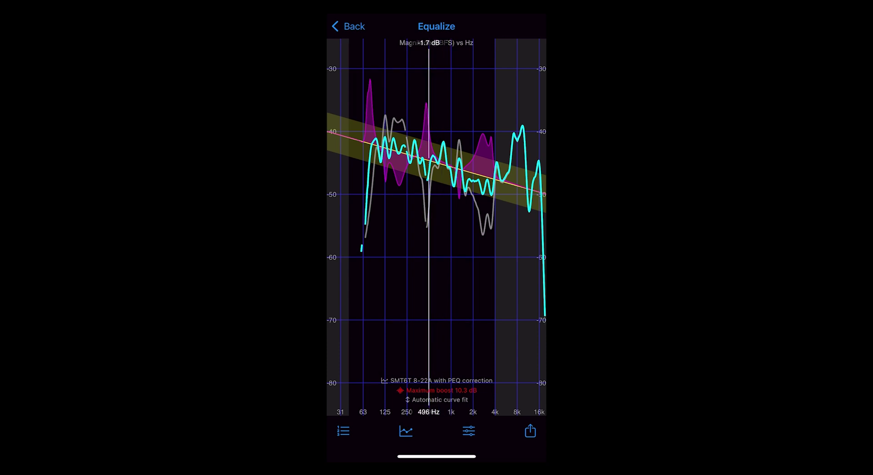
pyautogui.click(469, 431)
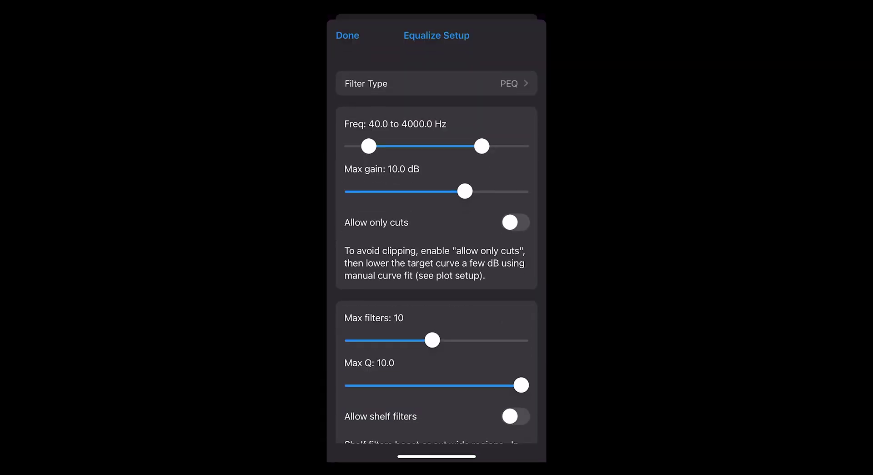
pyautogui.scroll(-3, 437, 253)
pyautogui.scroll(3, 437, 253)
pyautogui.click(348, 35)
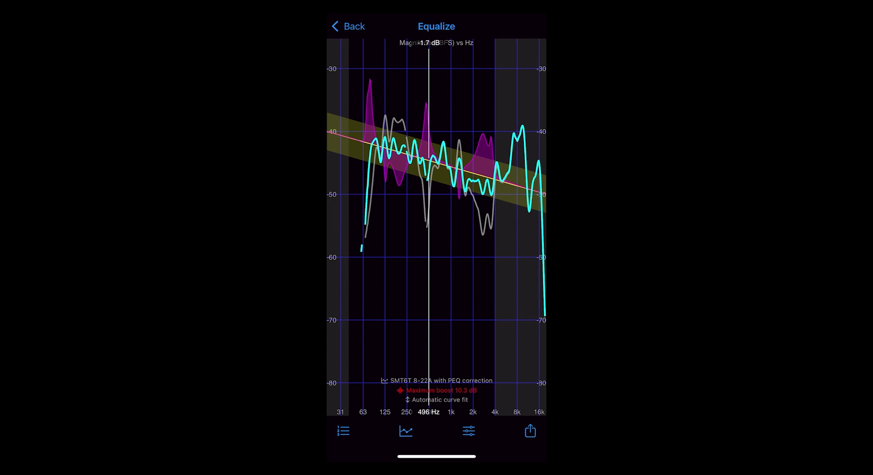
pyautogui.moveTo(428, 228); pyautogui.dragTo(441, 228)
pyautogui.click(530, 431)
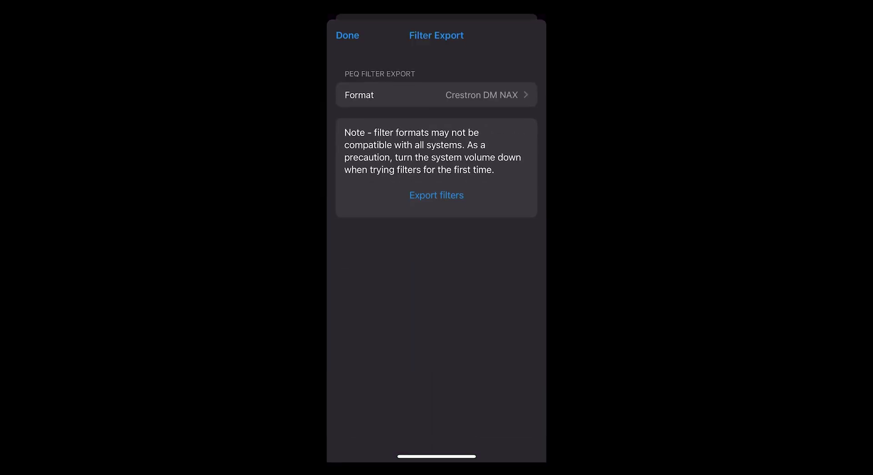
# Export the Crestron DM NAX filters to 192.168.1.76, logging in and uploading to Saros SMT6T
pyautogui.click(436, 94)
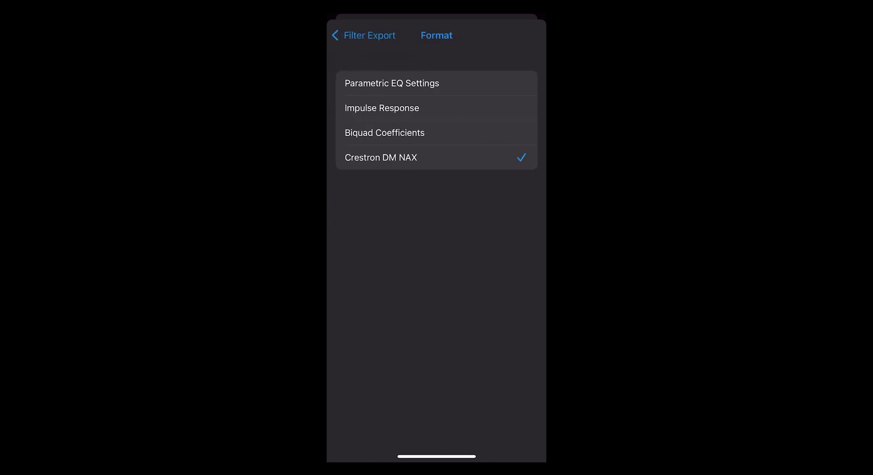
pyautogui.click(370, 35)
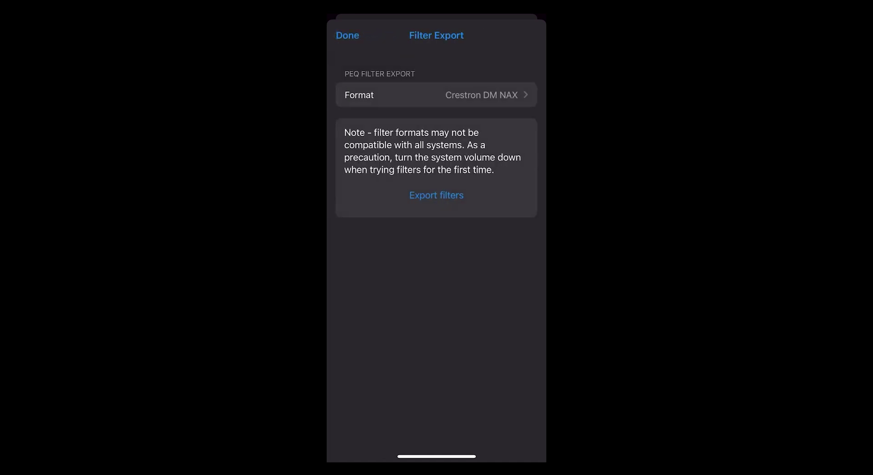
pyautogui.click(434, 196)
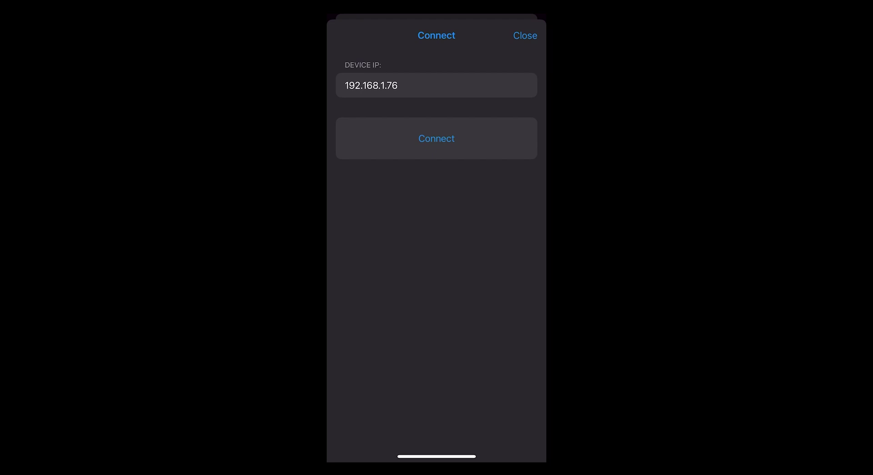
pyautogui.click(436, 138)
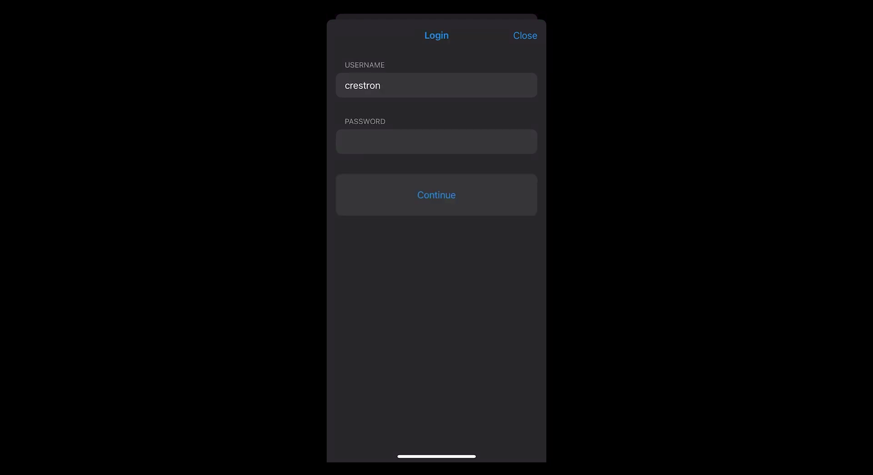
pyautogui.click(436, 195)
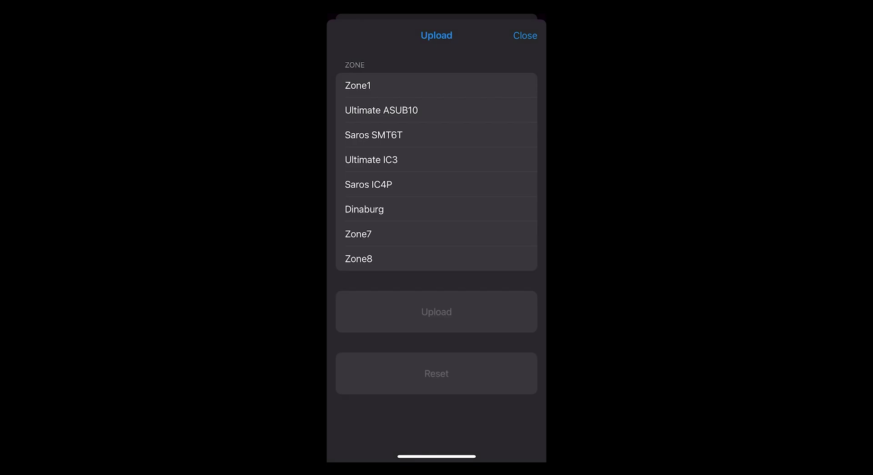
pyautogui.click(374, 135)
# Acknowledge the upload success, switch Enable Speaker Protect back on for Saros SMT6T, and click DONE
pyautogui.click(436, 246)
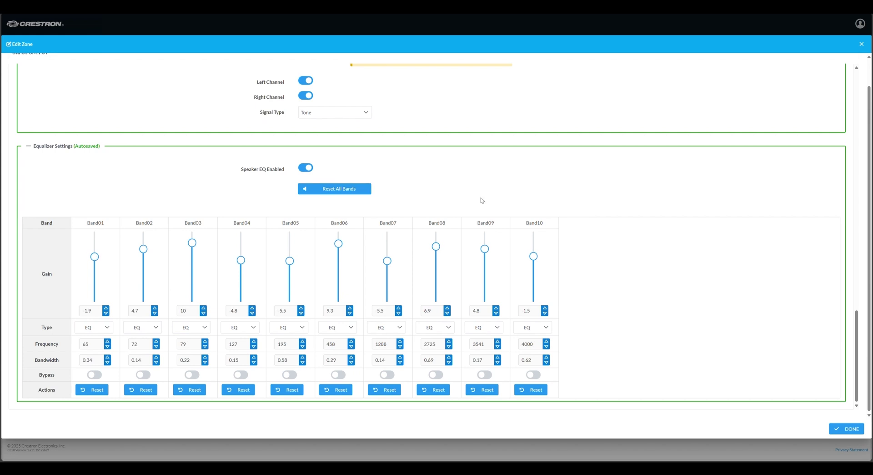
pyautogui.scroll(8, 482, 200)
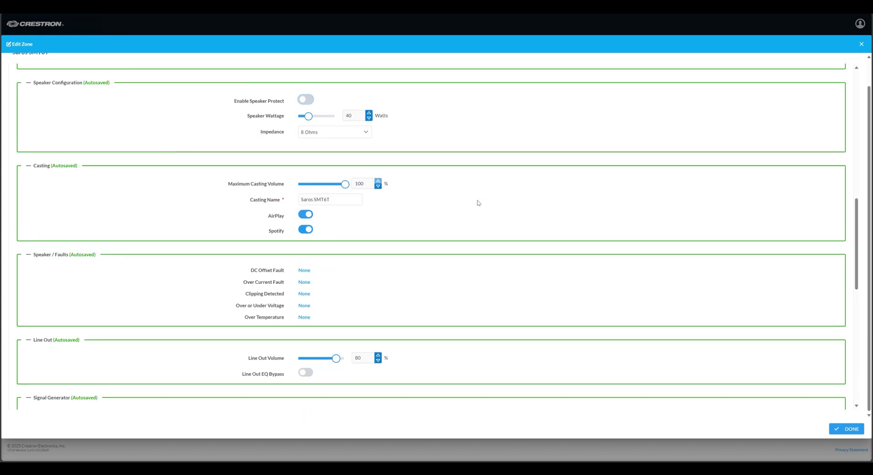
pyautogui.scroll(3, 477, 202)
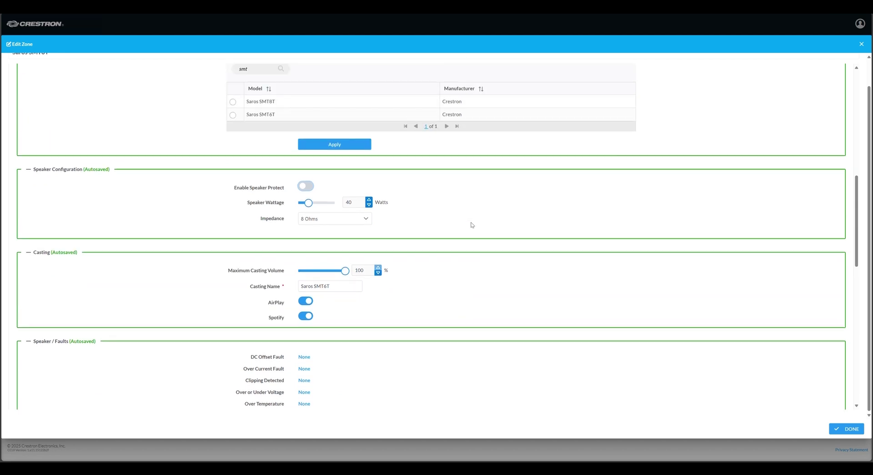
pyautogui.click(303, 186)
pyautogui.click(850, 429)
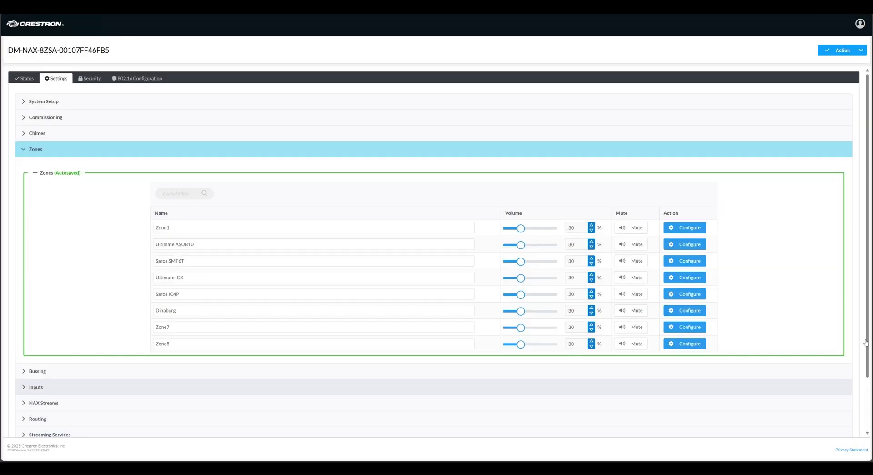